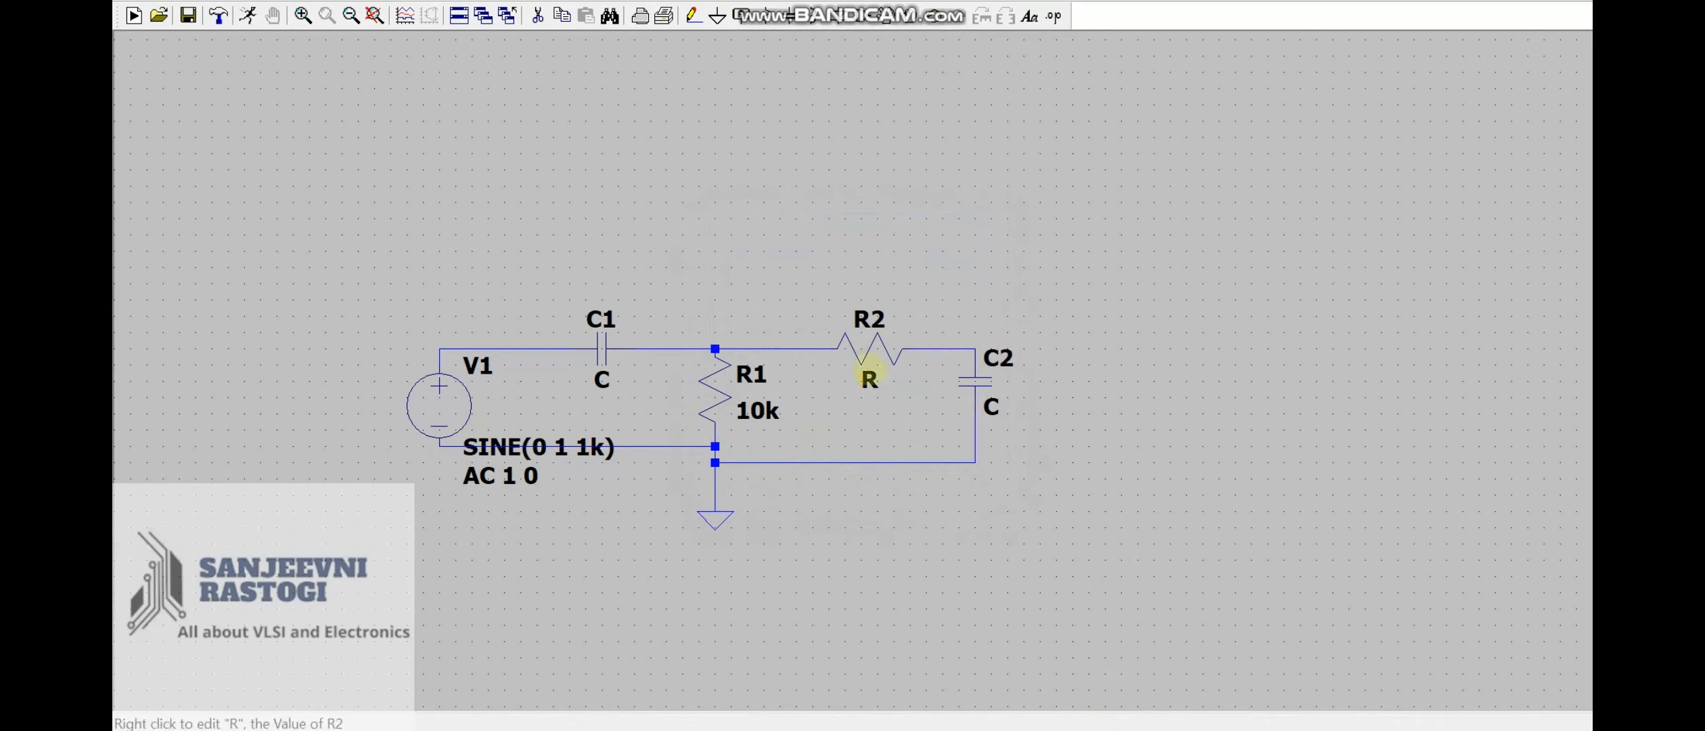
- Set the resistance of resistor R2 to 10k
{"action": "right_click", "coordinate": [868, 354]}
{"action": "type", "text": "10k"}
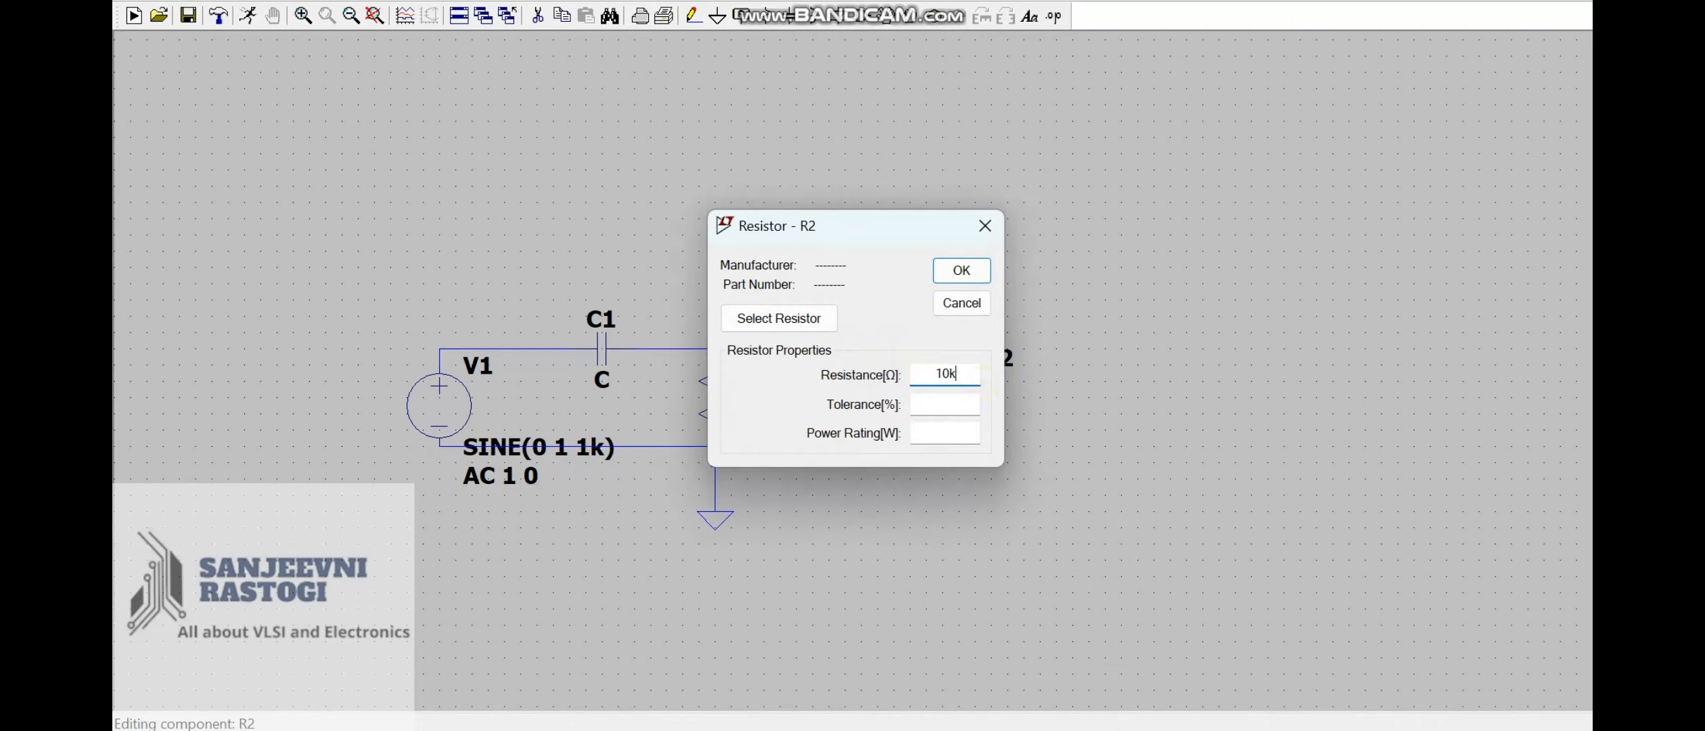
{"action": "key", "text": "Return"}
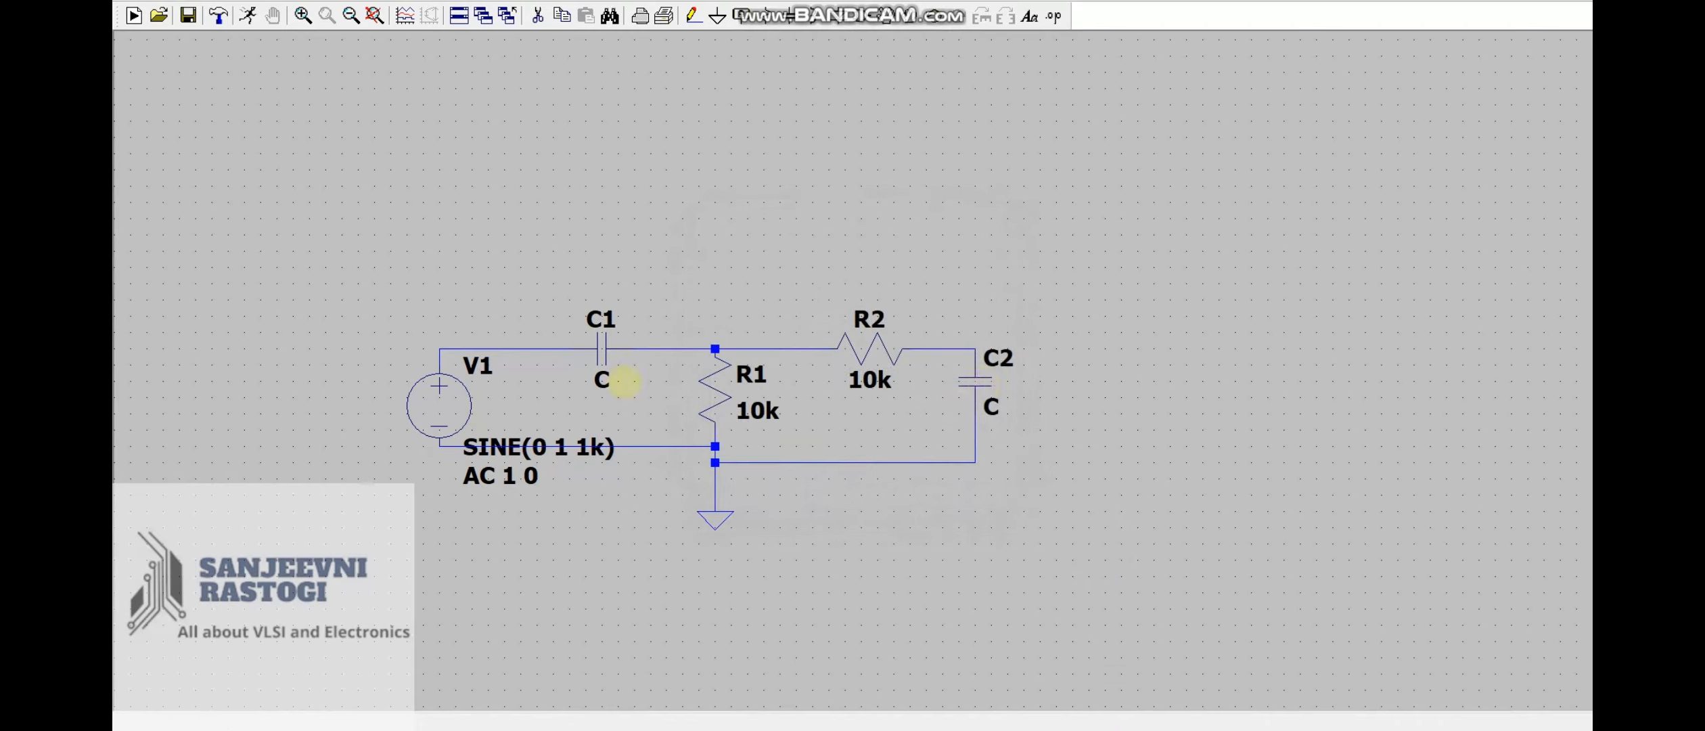
- Set the capacitance of C1 to 800n and of C2 to 800p
{"action": "right_click", "coordinate": [599, 343]}
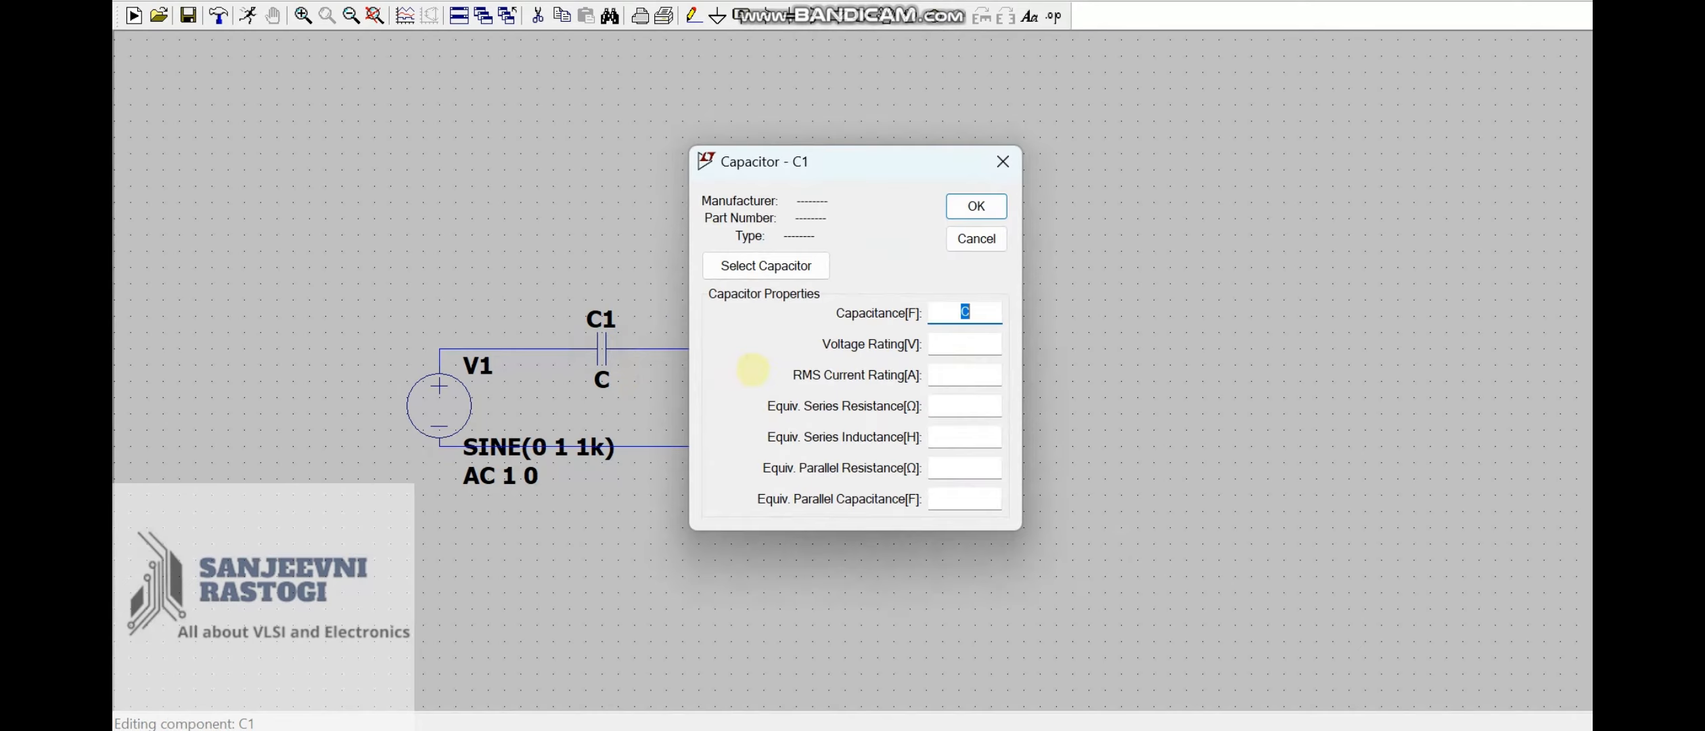
{"action": "type", "text": "800n"}
{"action": "key", "text": "Return"}
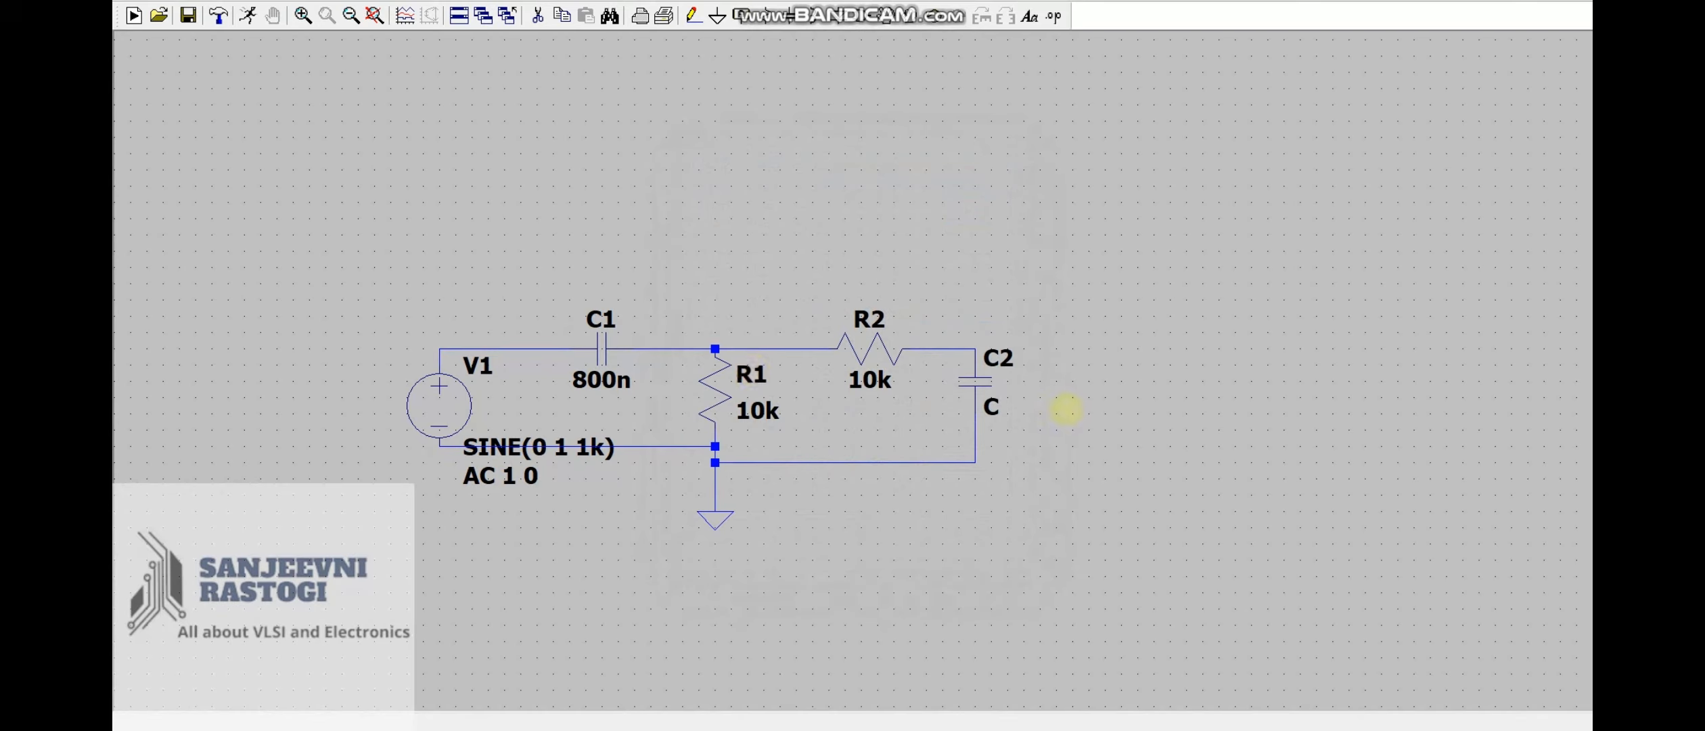
{"action": "right_click", "coordinate": [977, 382]}
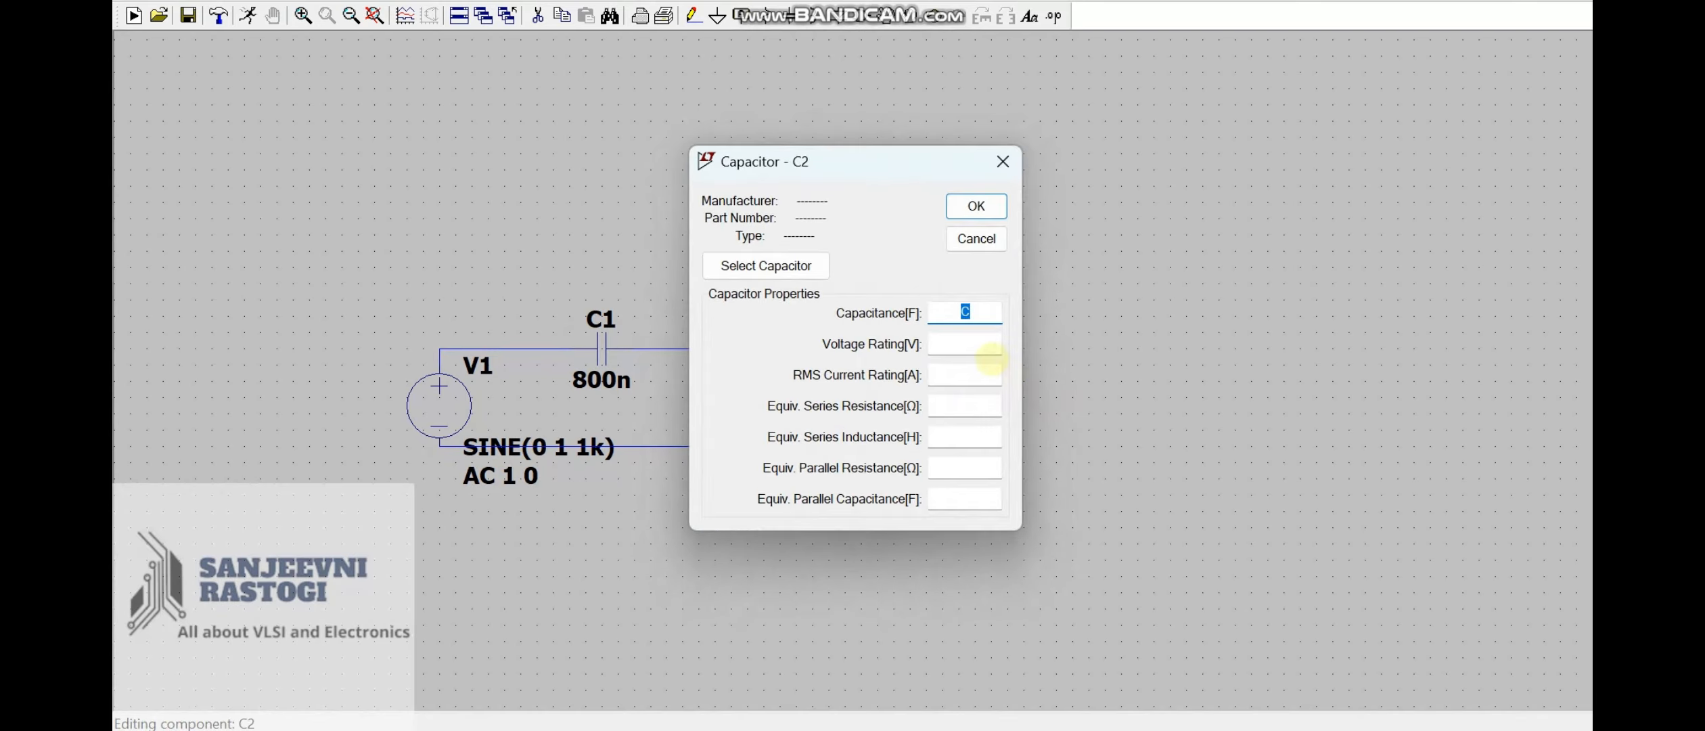
{"action": "type", "text": "800p"}
{"action": "key", "text": "Return"}
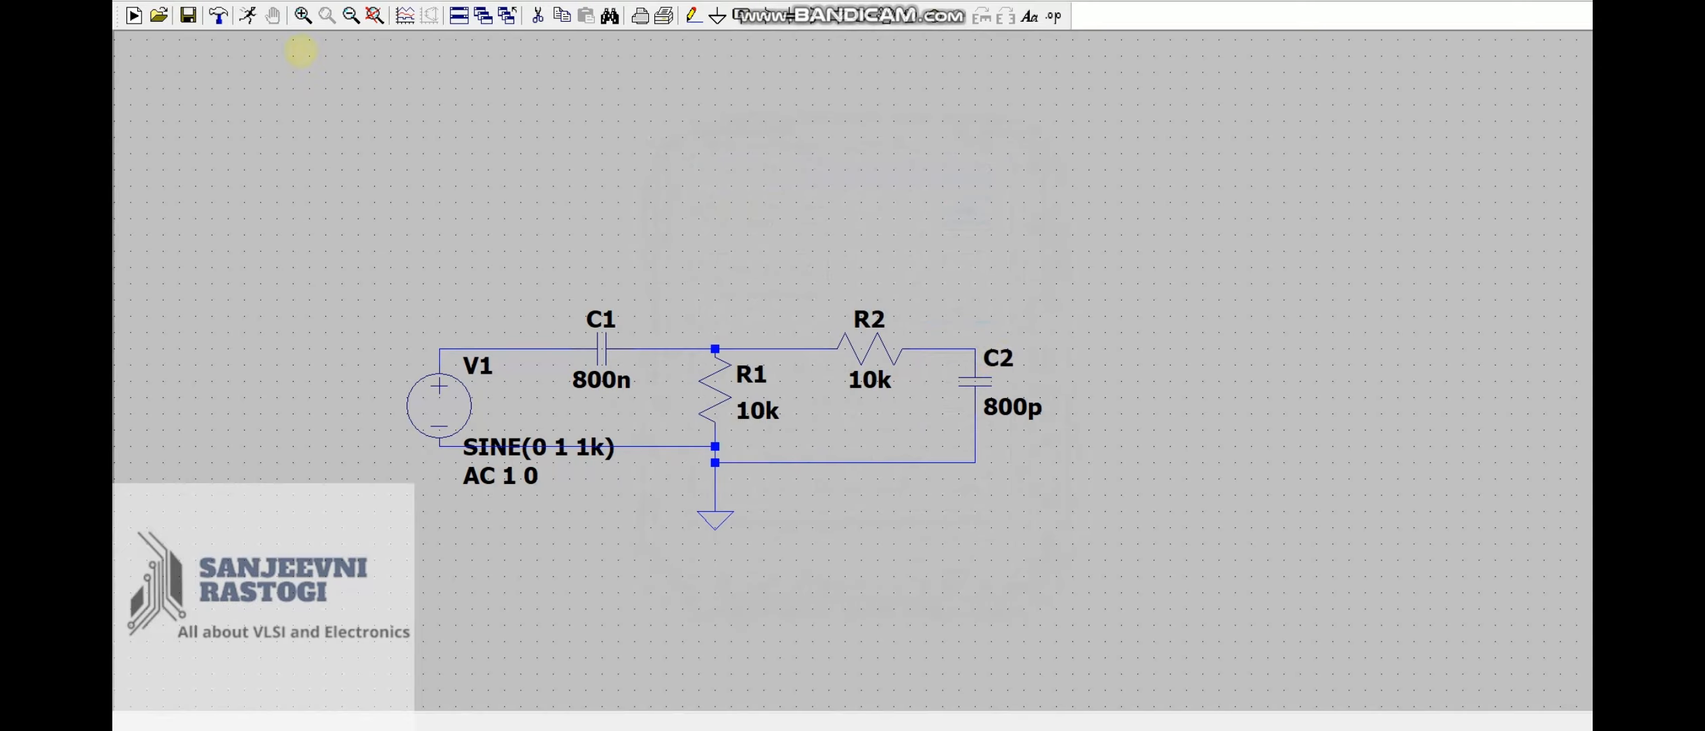
- Set up an AC analysis with a decade sweep, 100 points per decade, start frequency 0.2 and stop frequency 200k
{"action": "left_click", "coordinate": [248, 18]}
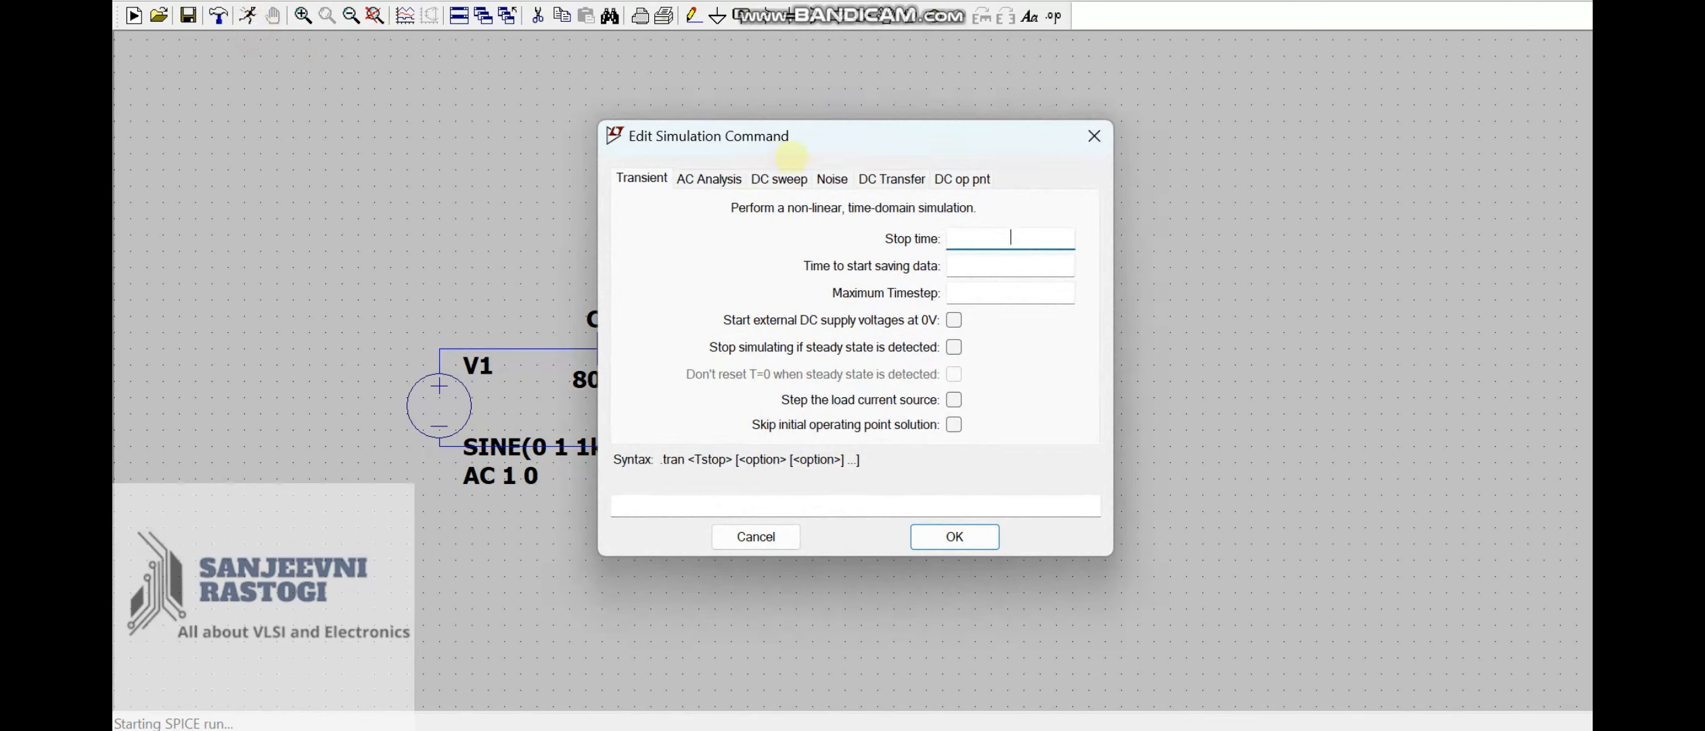
{"action": "left_click", "coordinate": [725, 184]}
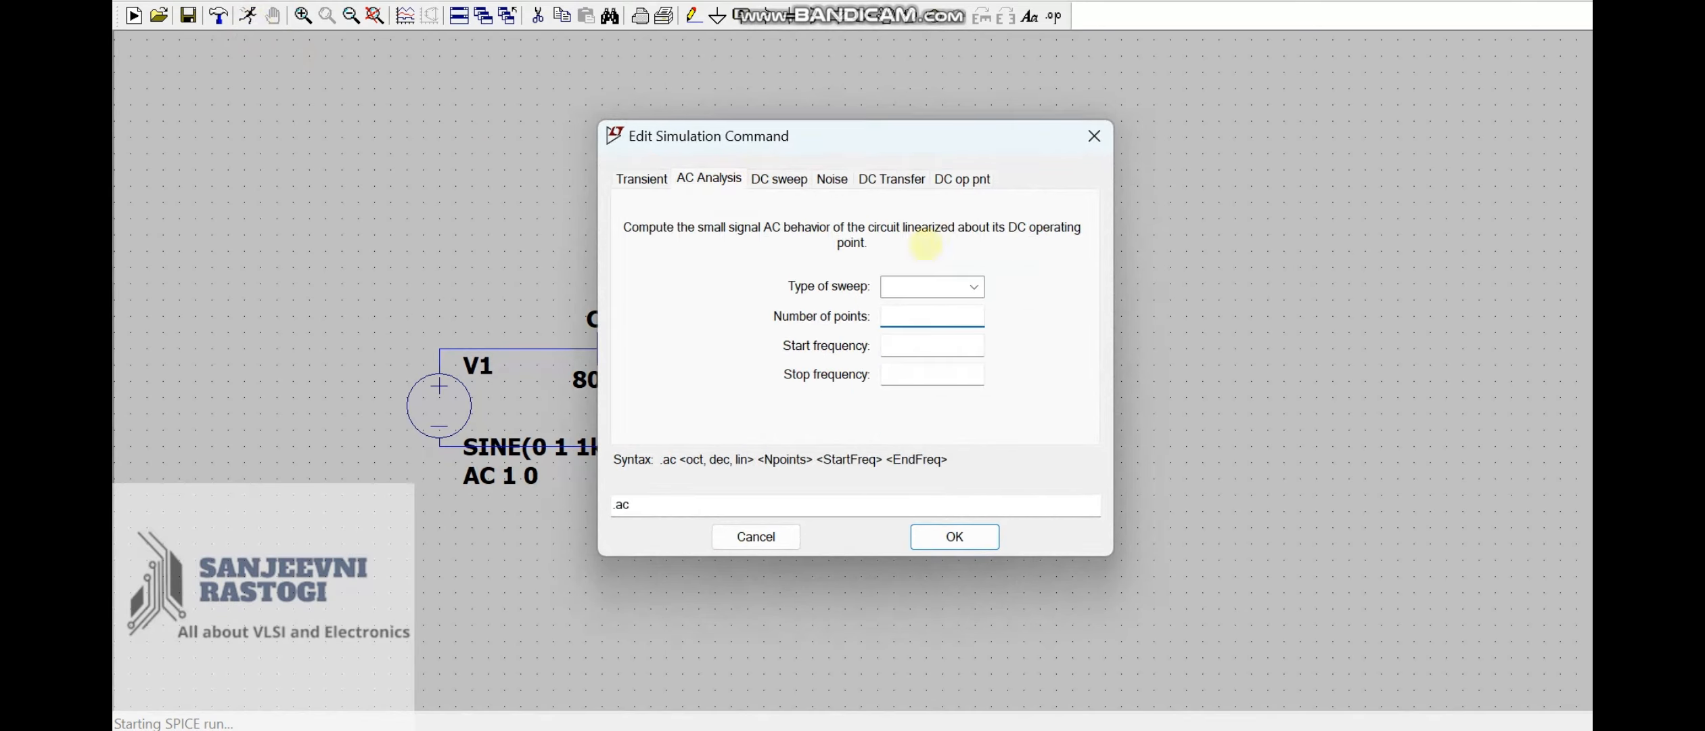
{"action": "left_click", "coordinate": [974, 286]}
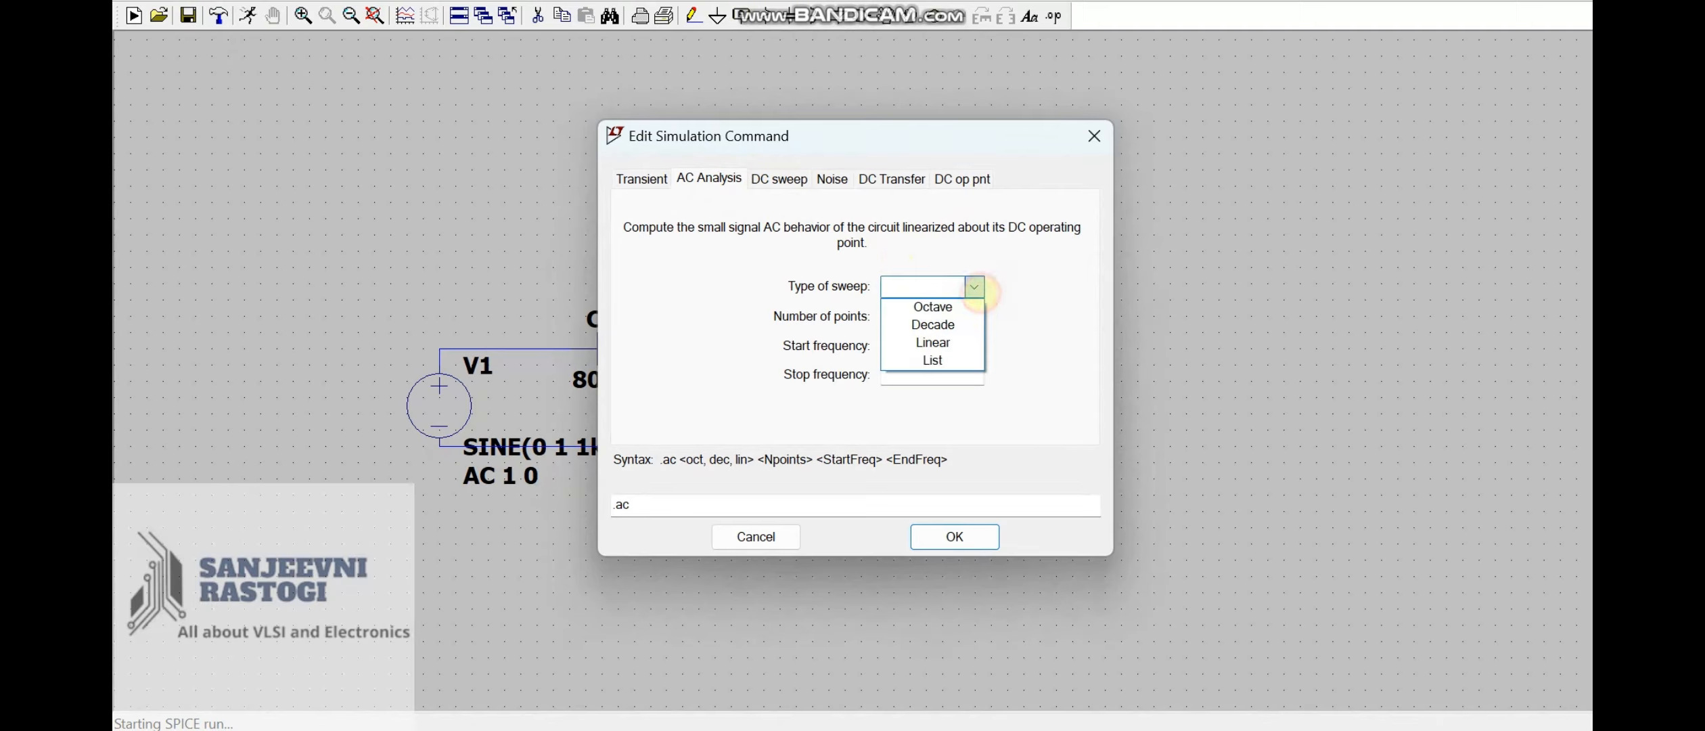
{"action": "left_click", "coordinate": [965, 323]}
{"action": "left_click", "coordinate": [961, 318]}
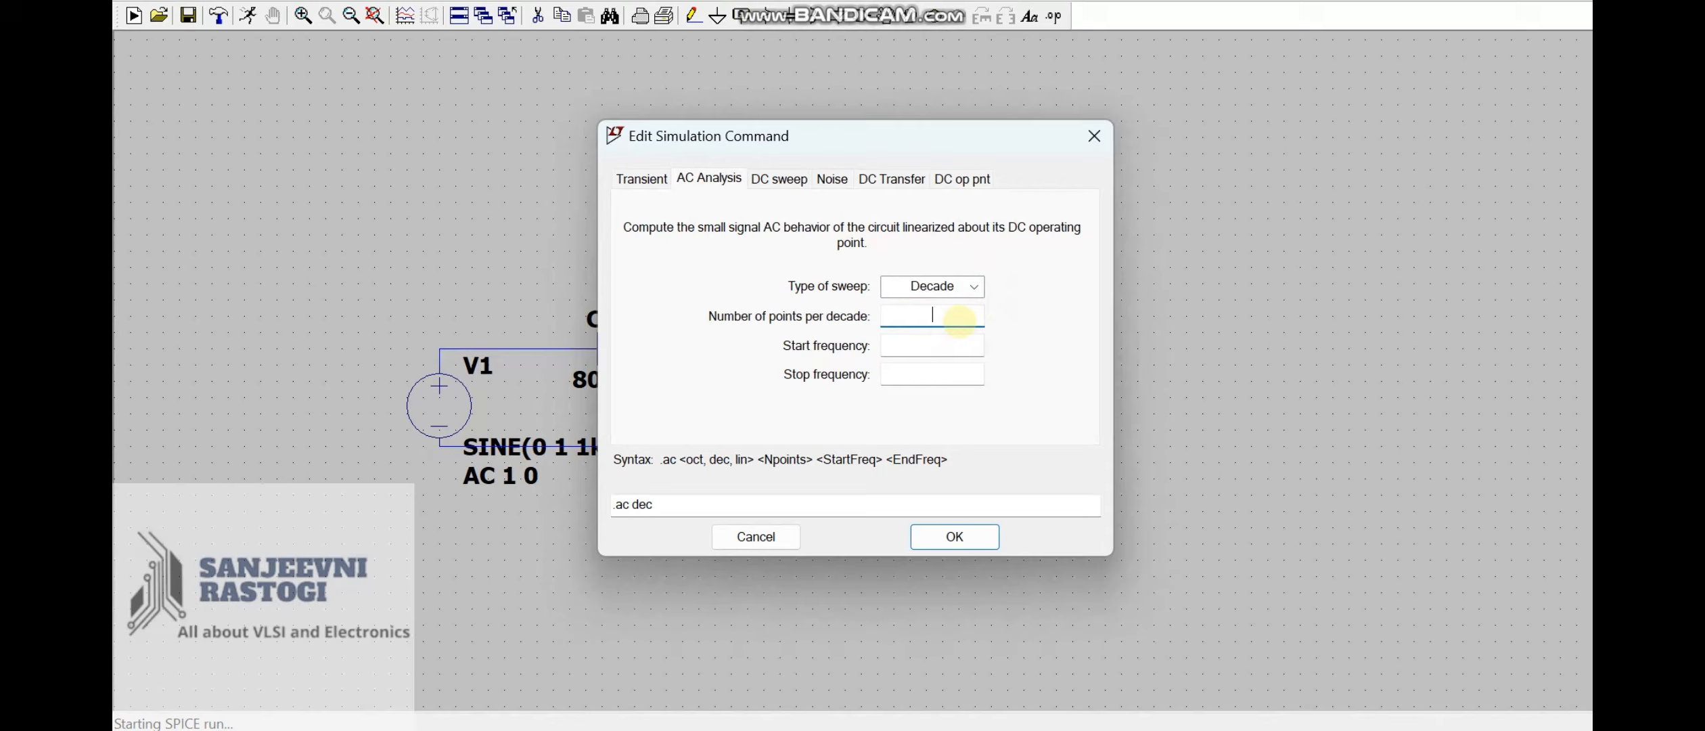
{"action": "type", "text": "100"}
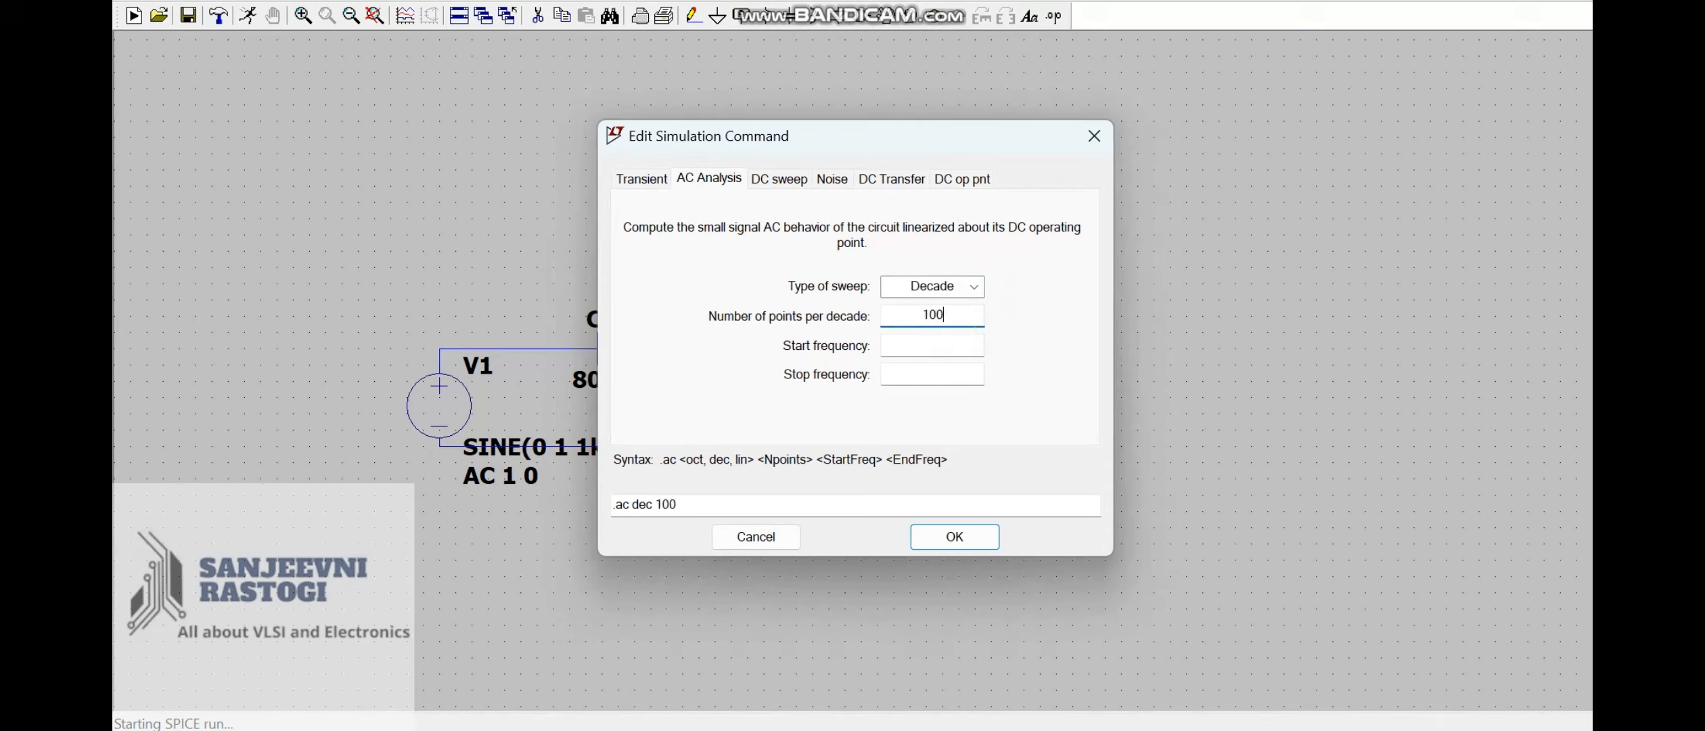
{"action": "key", "text": "Tab"}
{"action": "type", "text": "0.2"}
{"action": "key", "text": "Tab"}
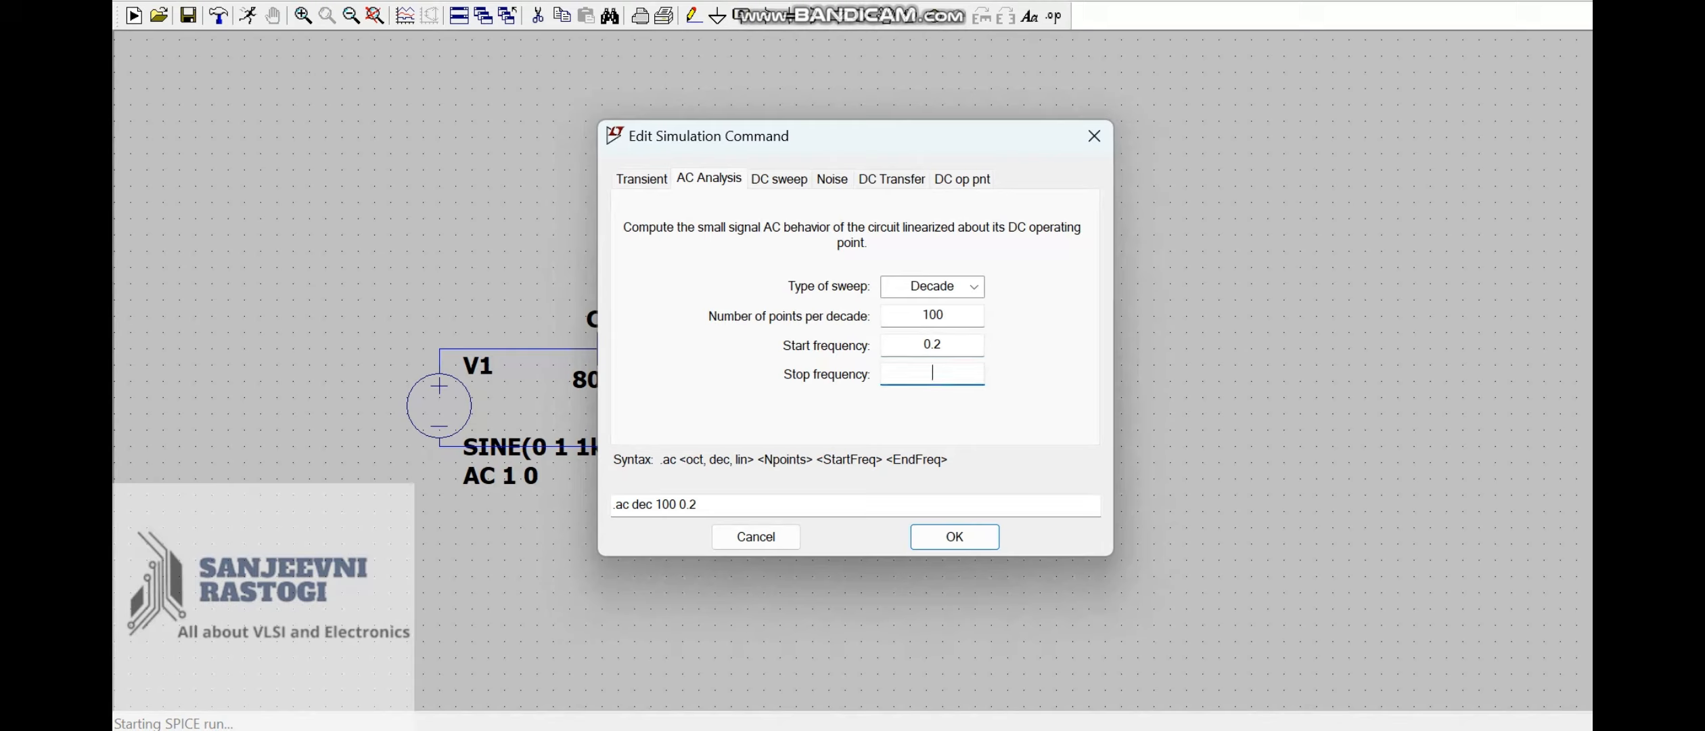
{"action": "type", "text": "200k"}
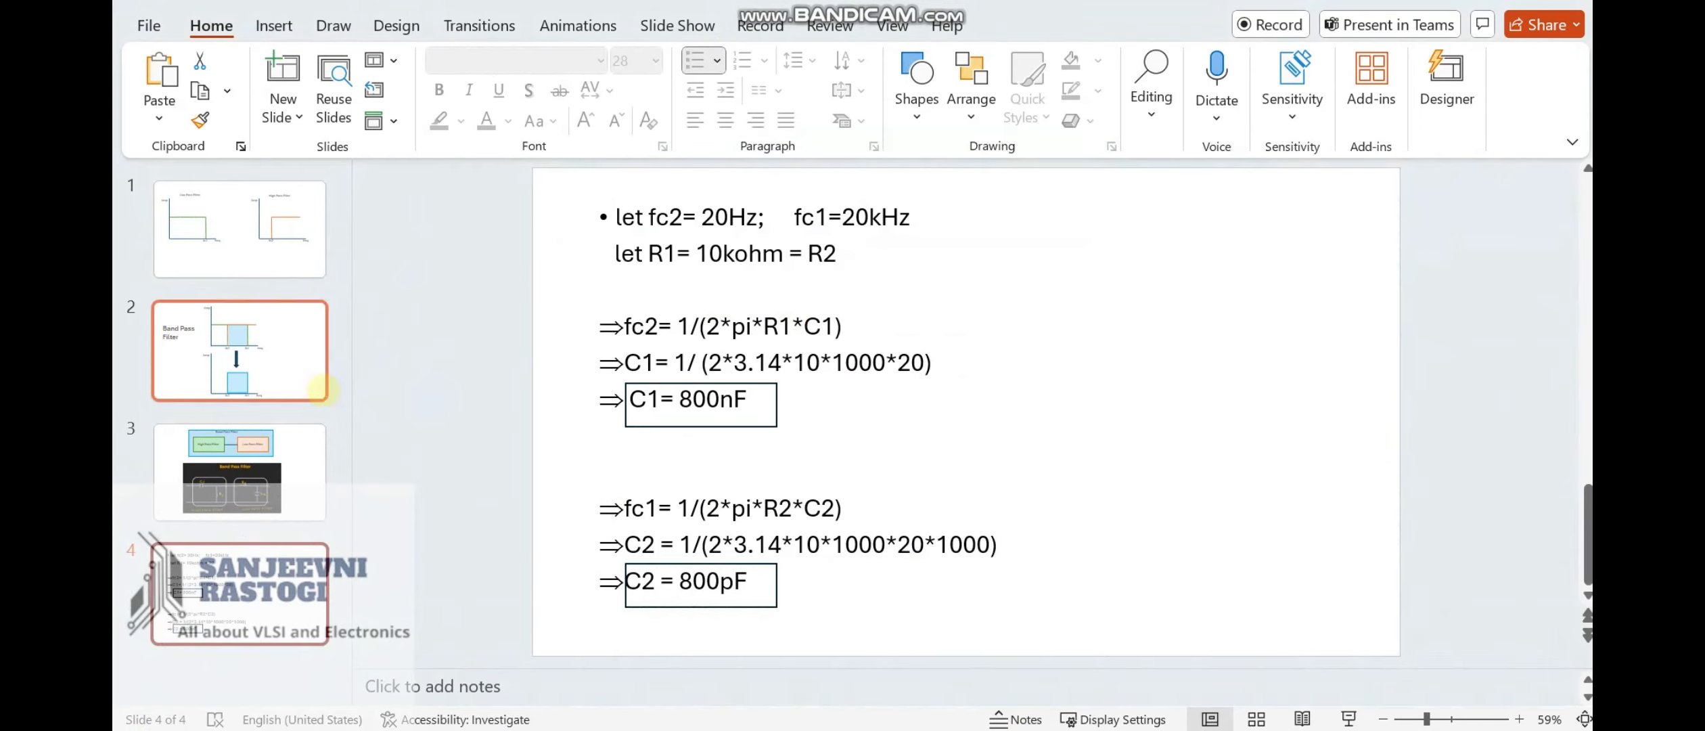
- Switch to PowerPoint, review the band pass filter slide and the cutoff frequency calculation slide, and return to LTspice
{"action": "left_click", "coordinate": [283, 377]}
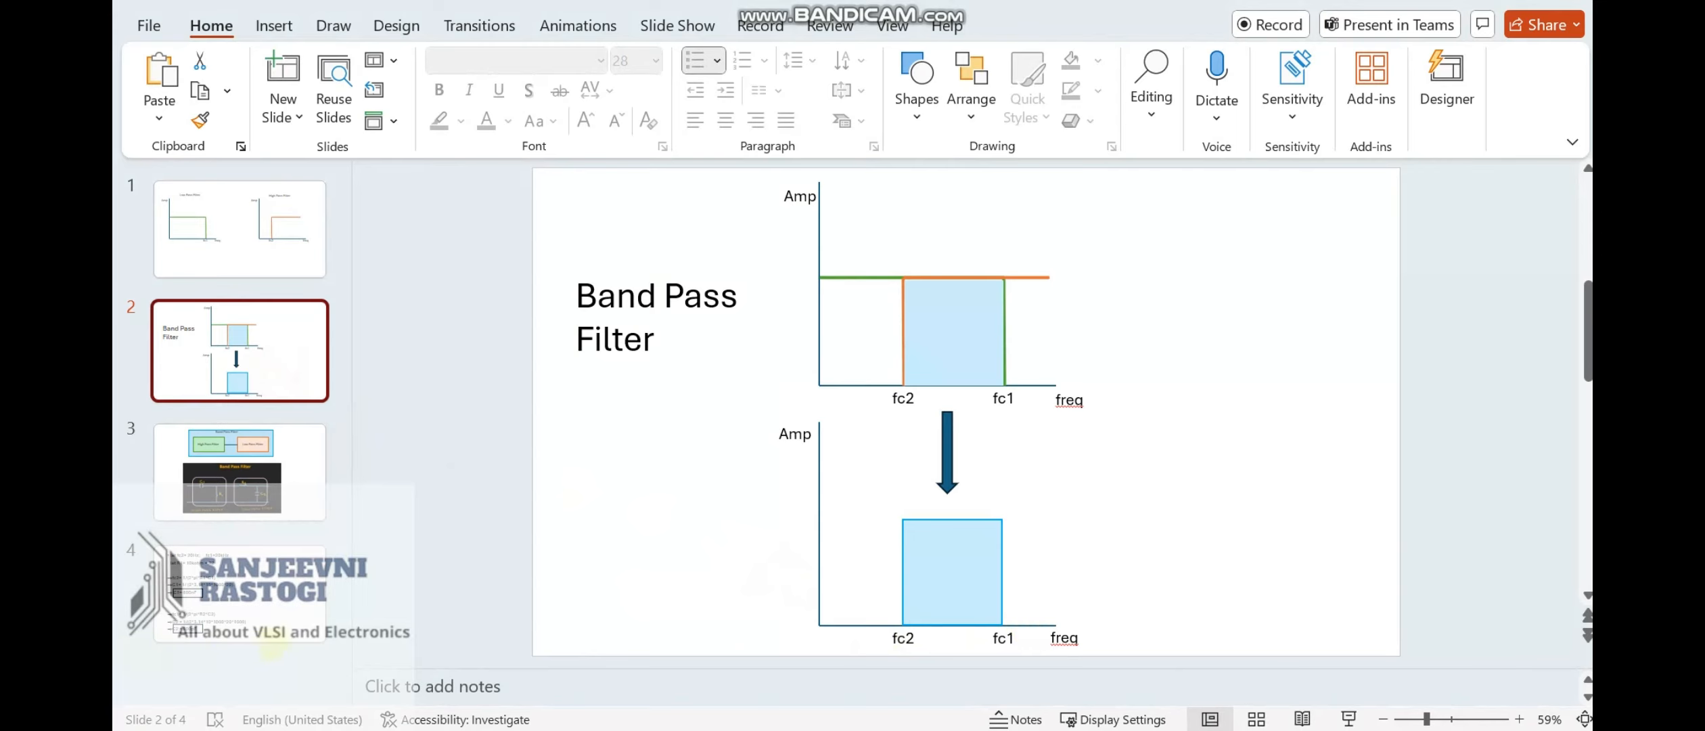
{"action": "left_click", "coordinate": [272, 613]}
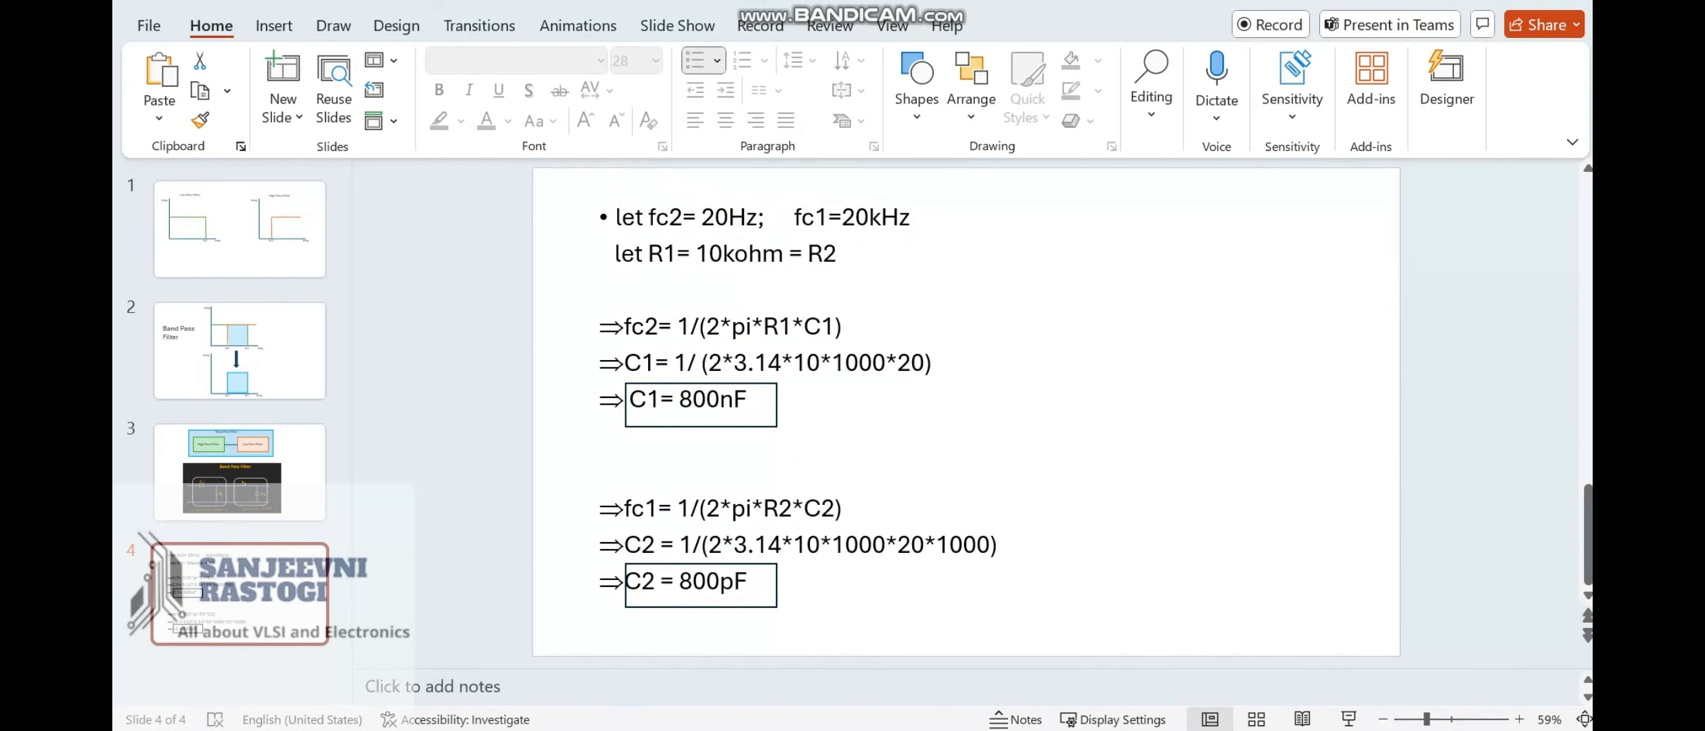
{"action": "left_click", "coordinate": [1070, 728]}
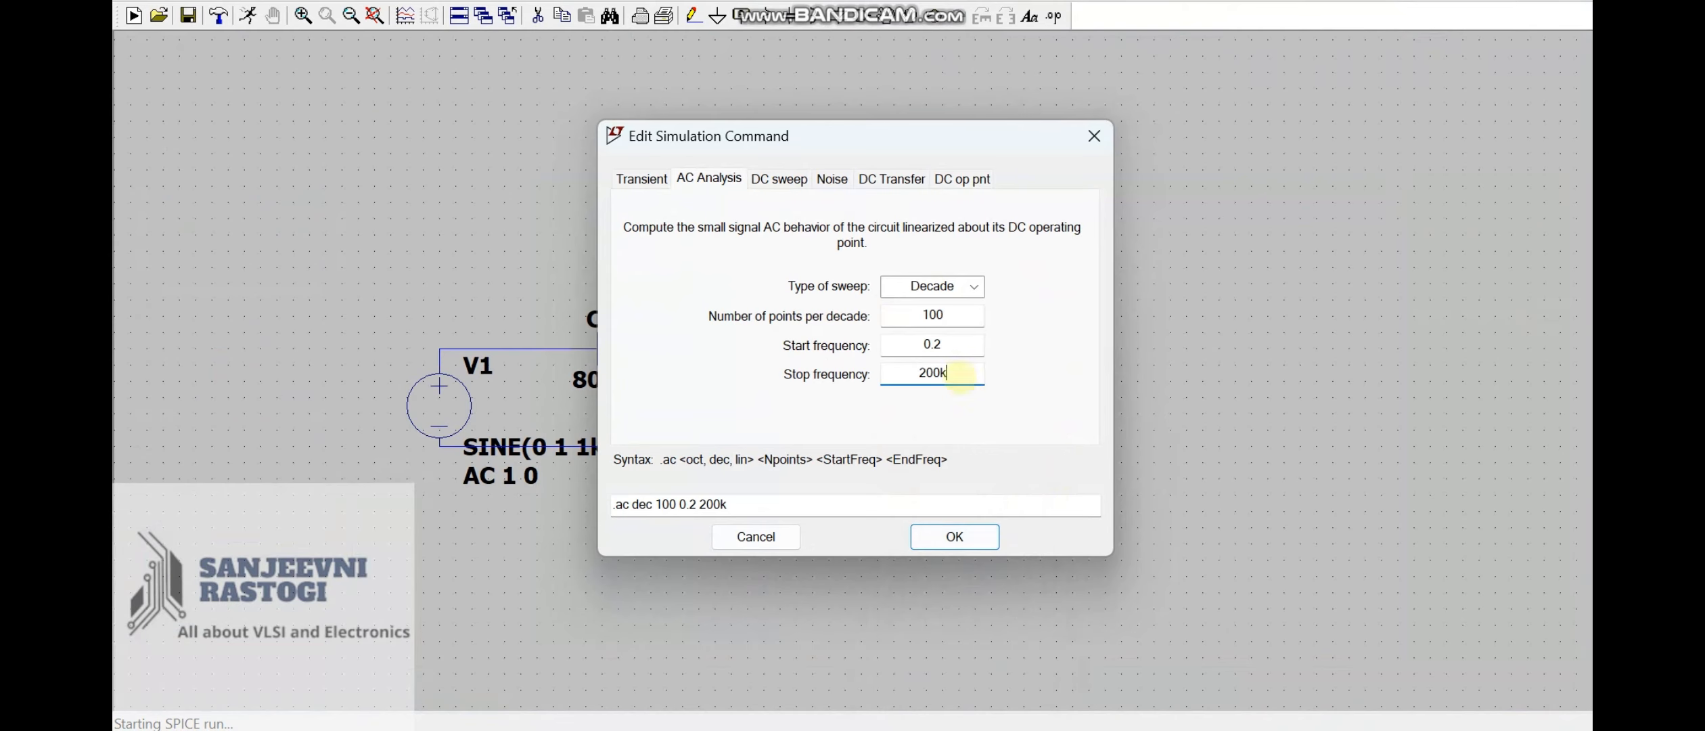
- Run the AC analysis and plot the output voltage at the node between R2 and C2
{"action": "left_click", "coordinate": [955, 535]}
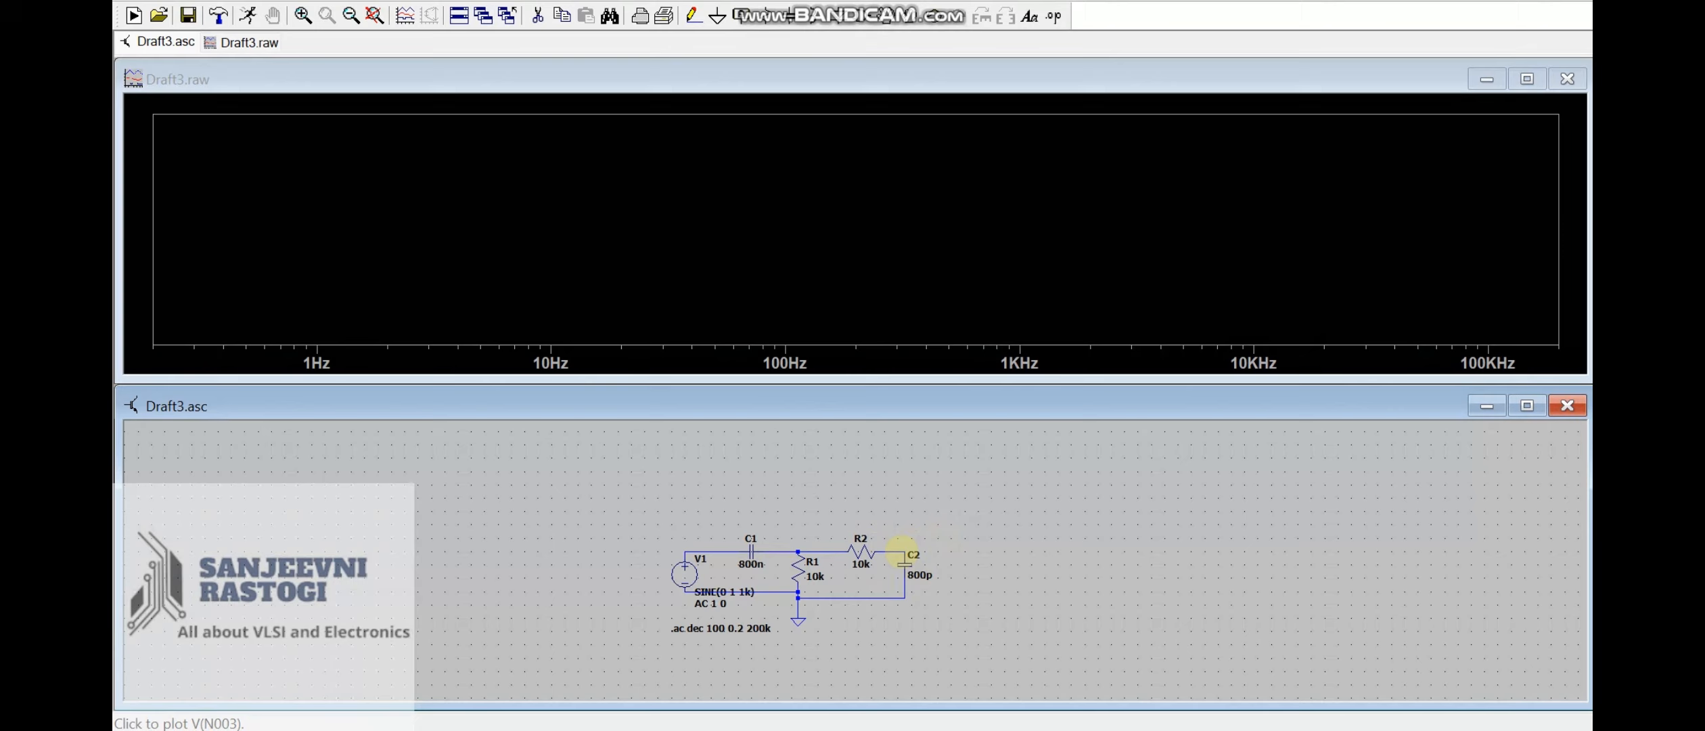
{"action": "left_click", "coordinate": [902, 553]}
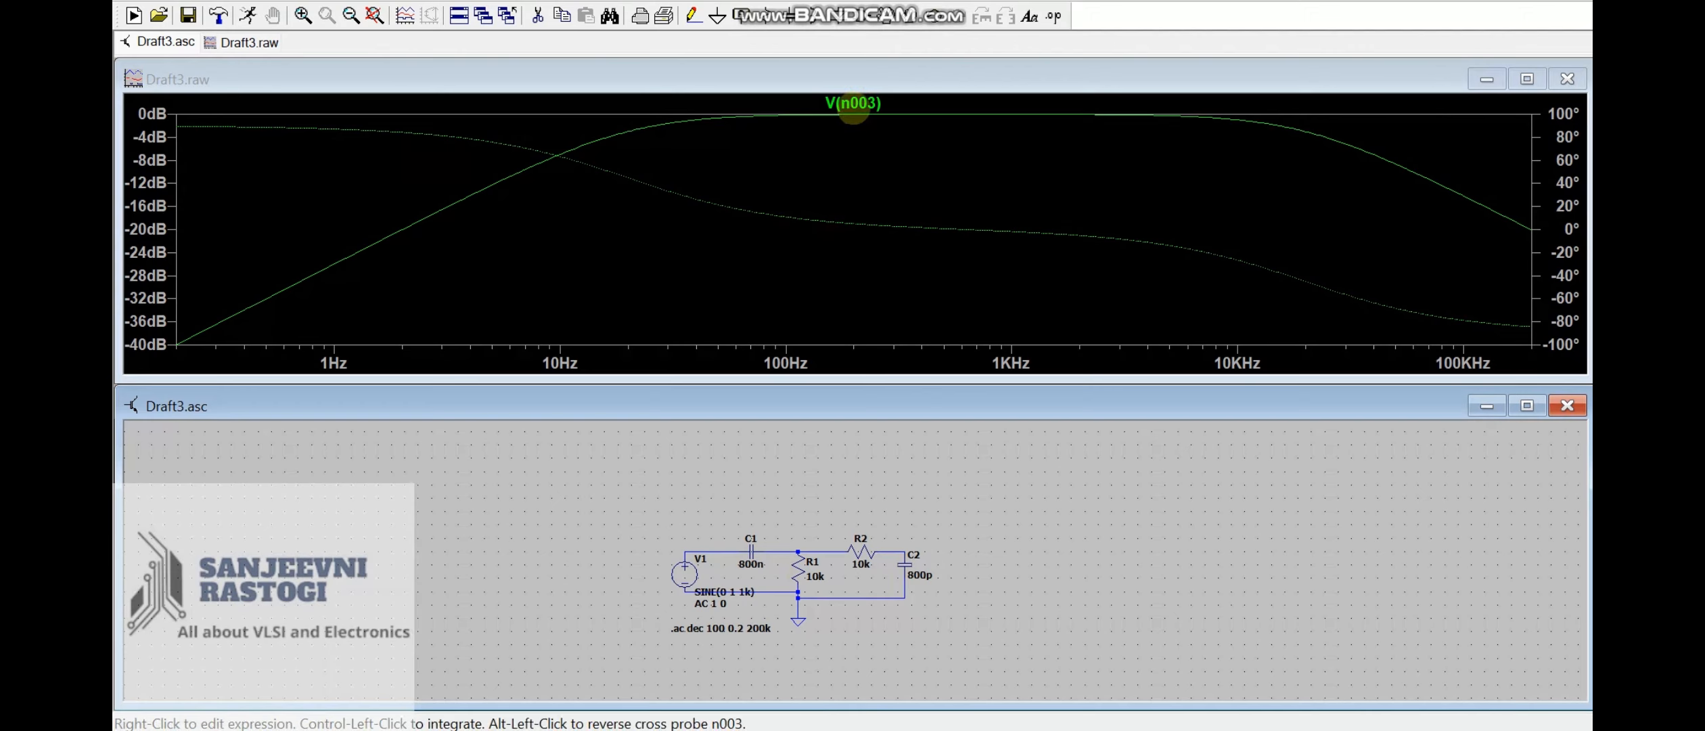
- Attach a cursor to the V(n003) trace and place it at the lower -3 dB point, about 20 Hz
{"action": "left_click", "coordinate": [854, 107]}
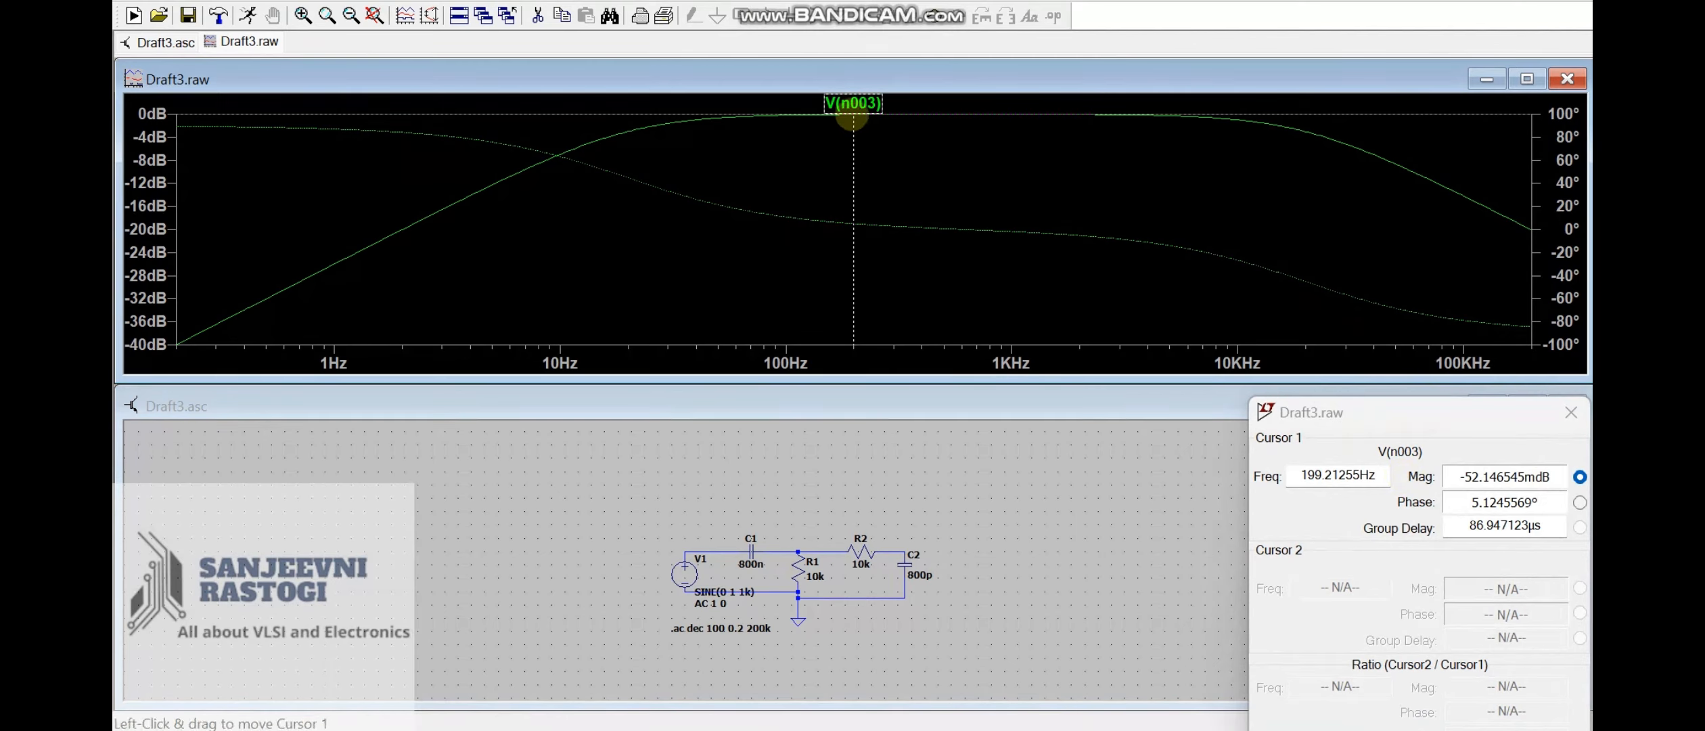
{"action": "left_click_drag", "start_coordinate": [853, 117], "coordinate": [628, 143]}
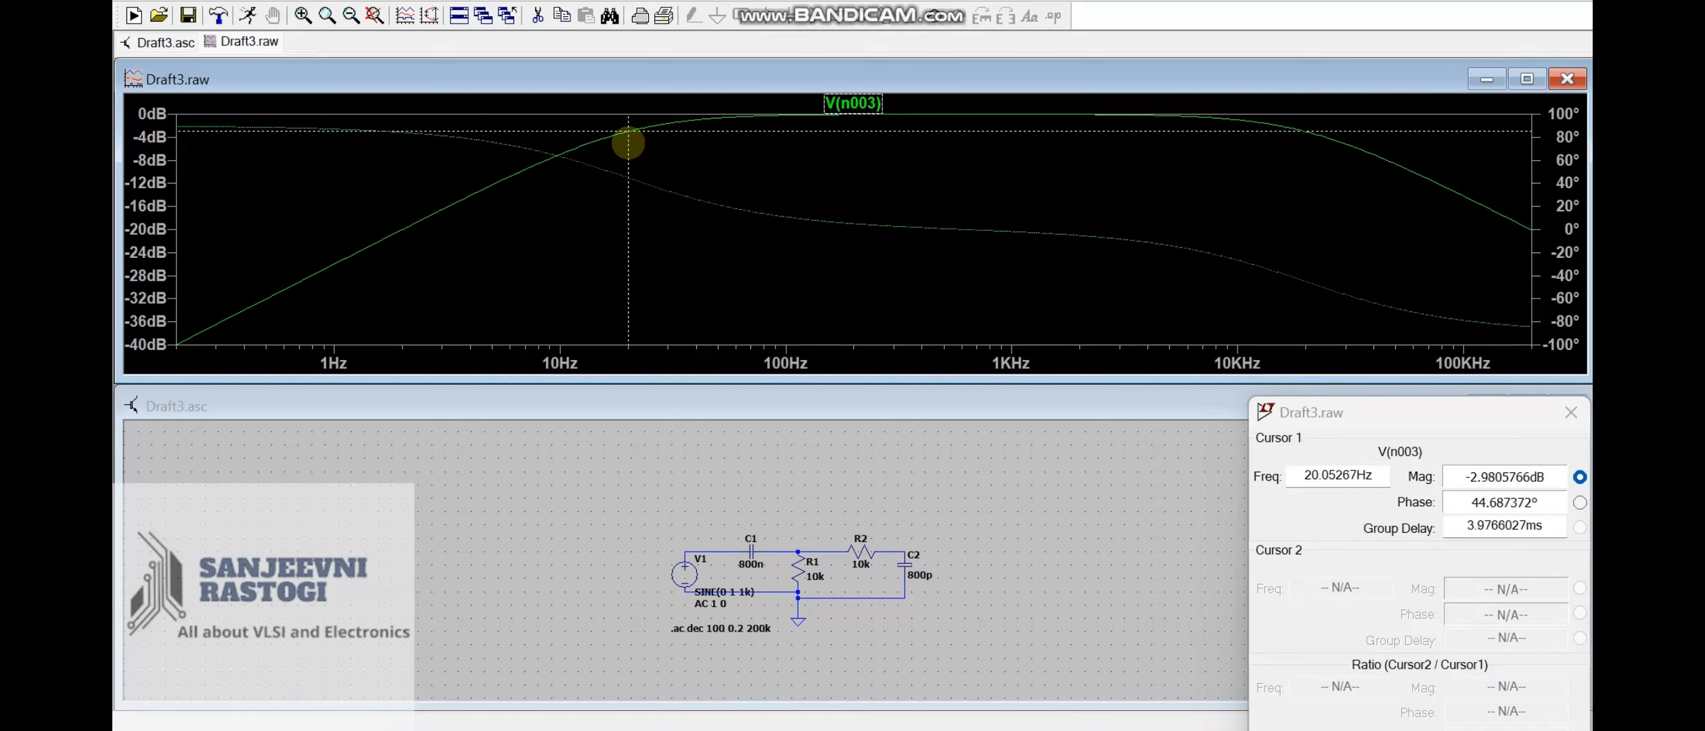
{"action": "left_click_drag", "start_coordinate": [1457, 417], "coordinate": [1370, 363]}
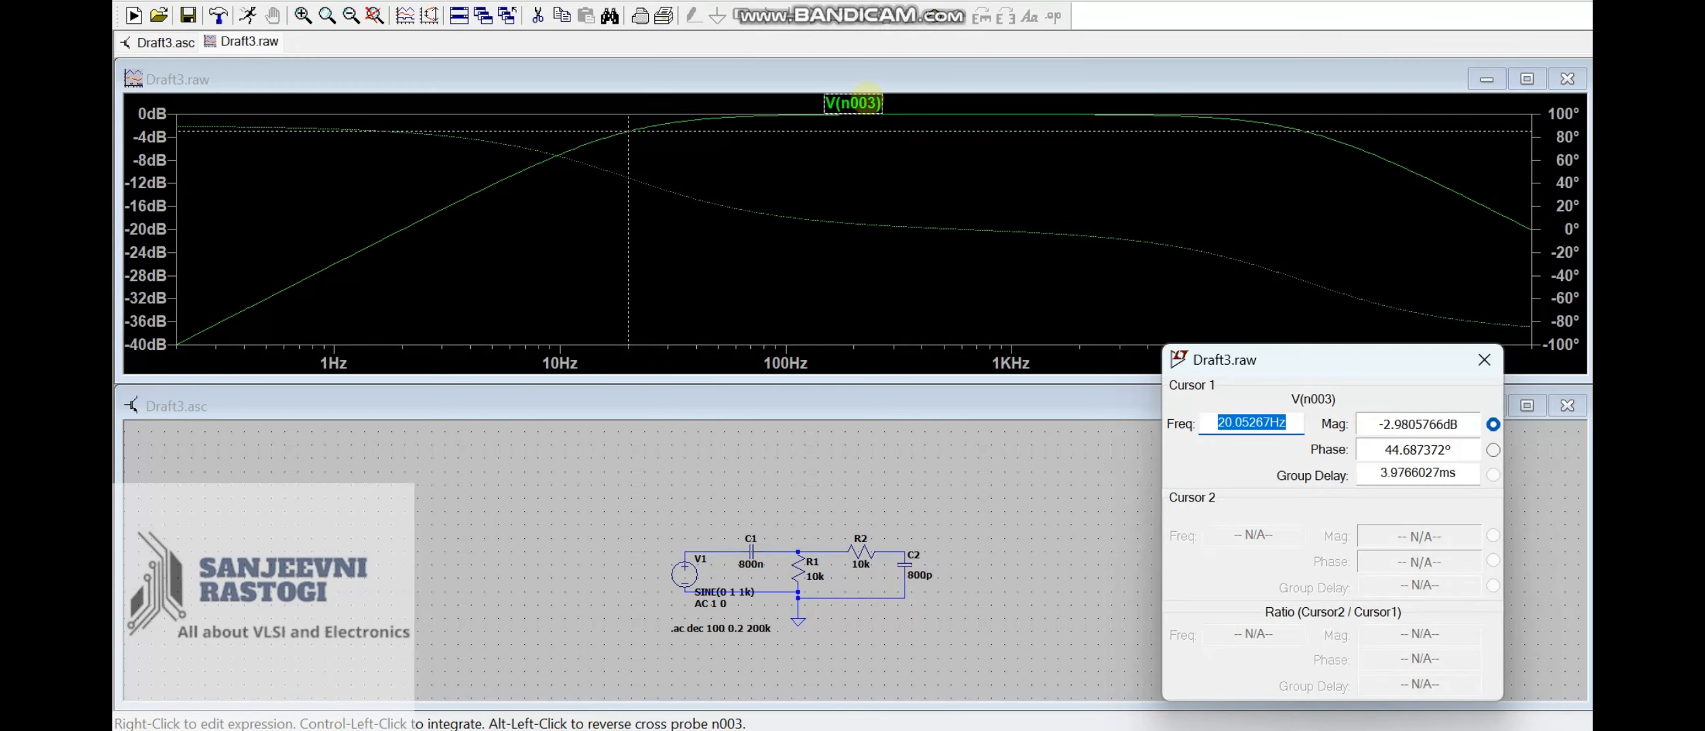
- Place a second cursor on the V(n003) trace at the upper -3 dB point, about 20 kHz, and read its frequency and magnitude
{"action": "left_click", "coordinate": [865, 98]}
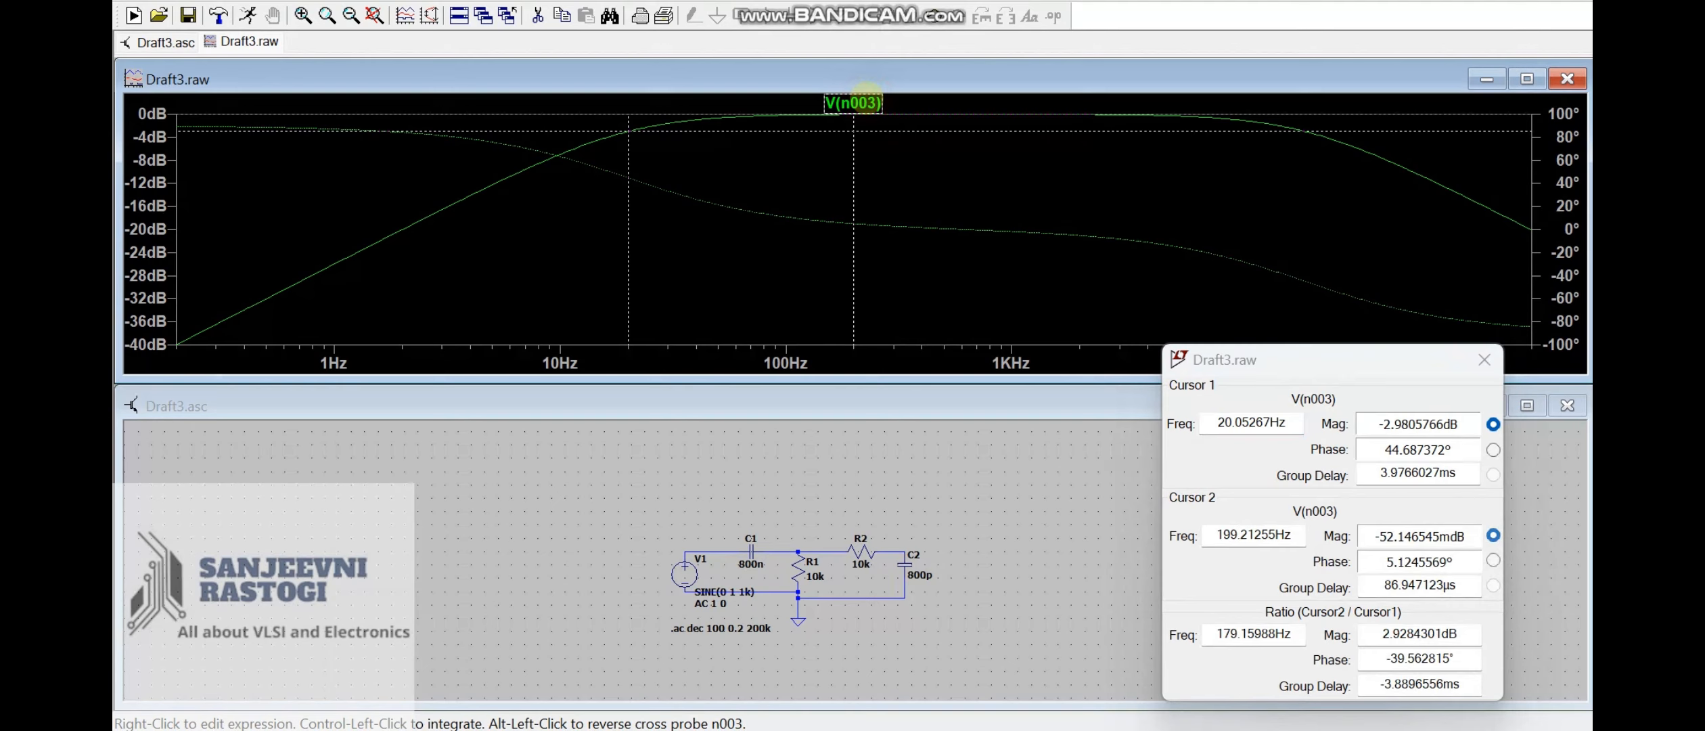
{"action": "mouse_move", "coordinate": [850, 119]}
{"action": "left_mouse_down"}
{"action": "mouse_move", "coordinate": [1103, 153]}
{"action": "mouse_move", "coordinate": [1306, 153]}
{"action": "left_mouse_up"}
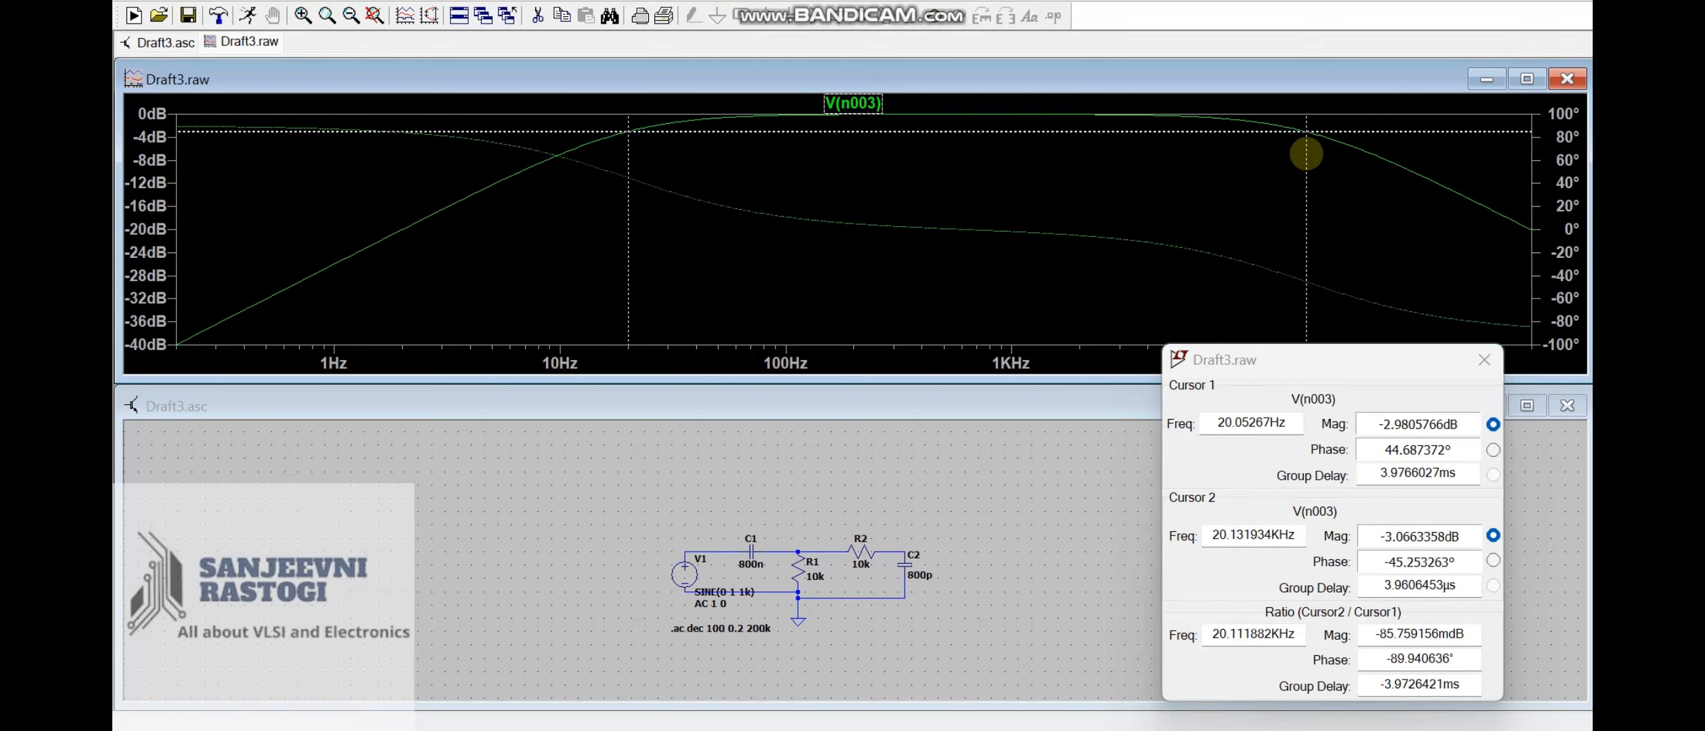
{"action": "left_click_drag", "start_coordinate": [1286, 365], "coordinate": [1082, 285]}
{"action": "left_click_drag", "start_coordinate": [1004, 455], "coordinate": [1095, 454]}
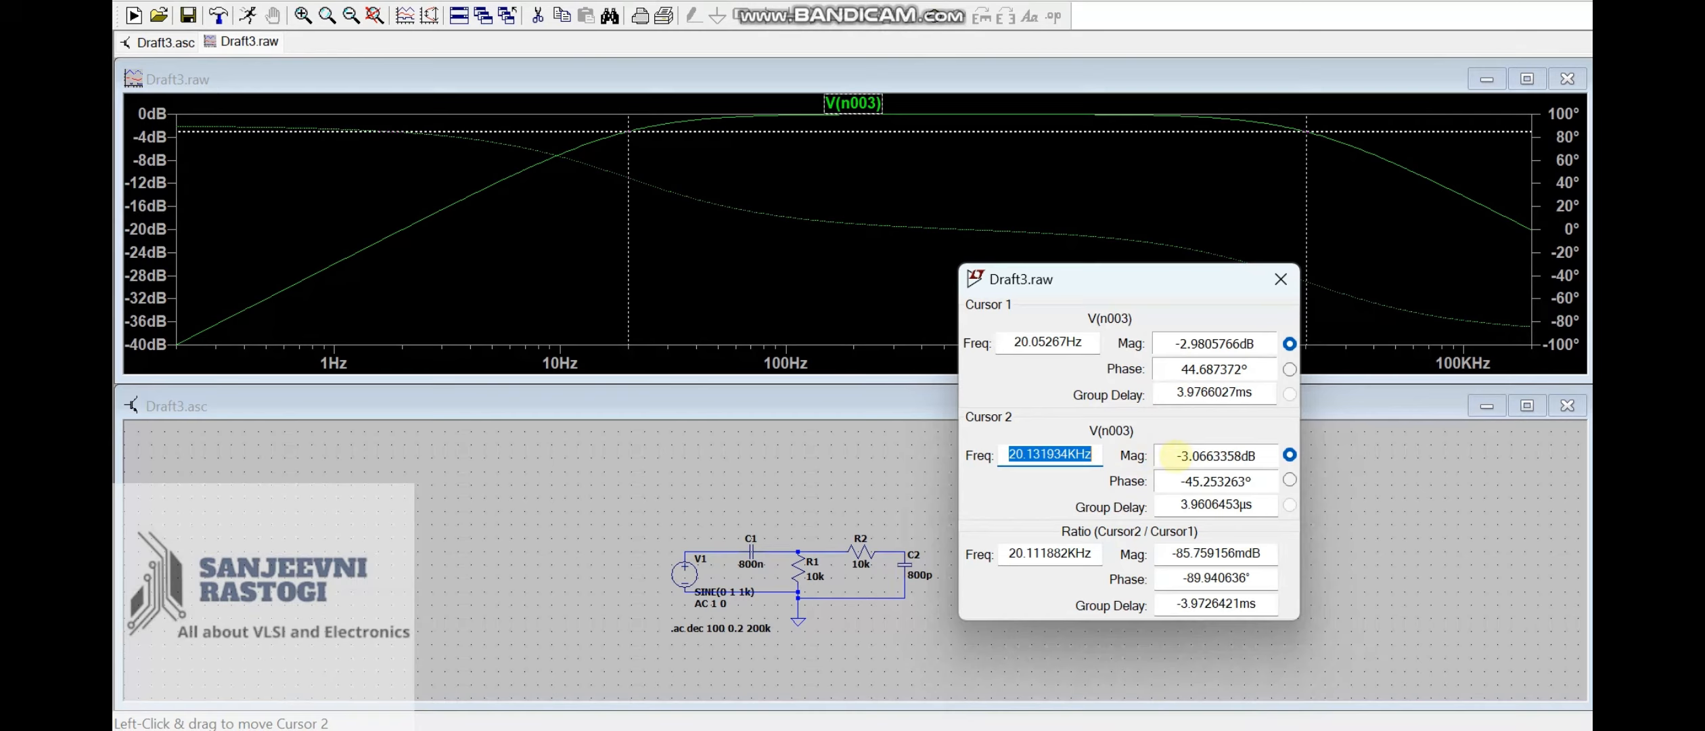
{"action": "left_click_drag", "start_coordinate": [1174, 455], "coordinate": [1255, 455]}
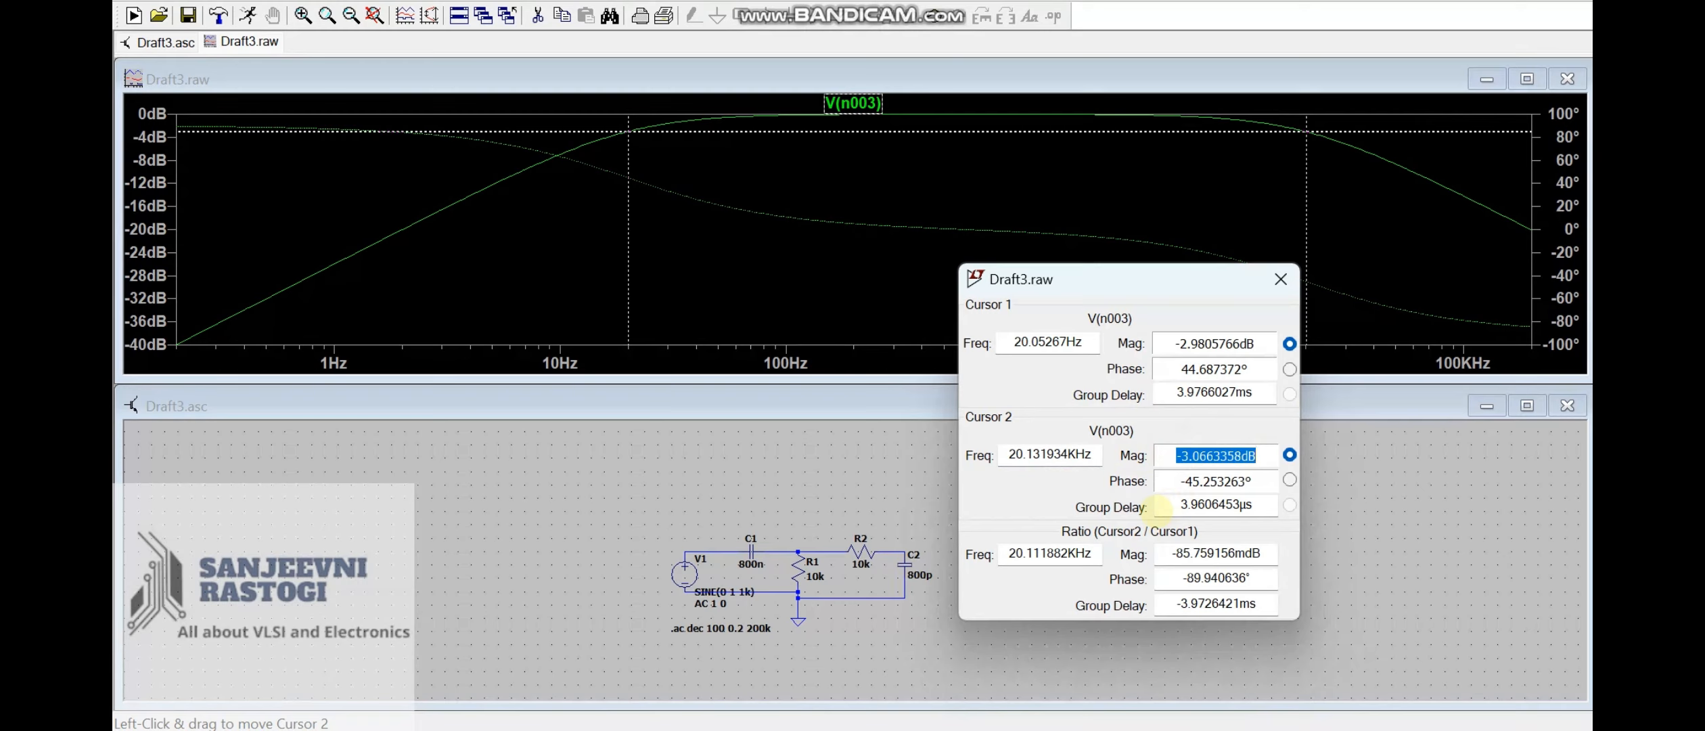
{"action": "left_click_drag", "start_coordinate": [1117, 284], "coordinate": [1153, 386]}
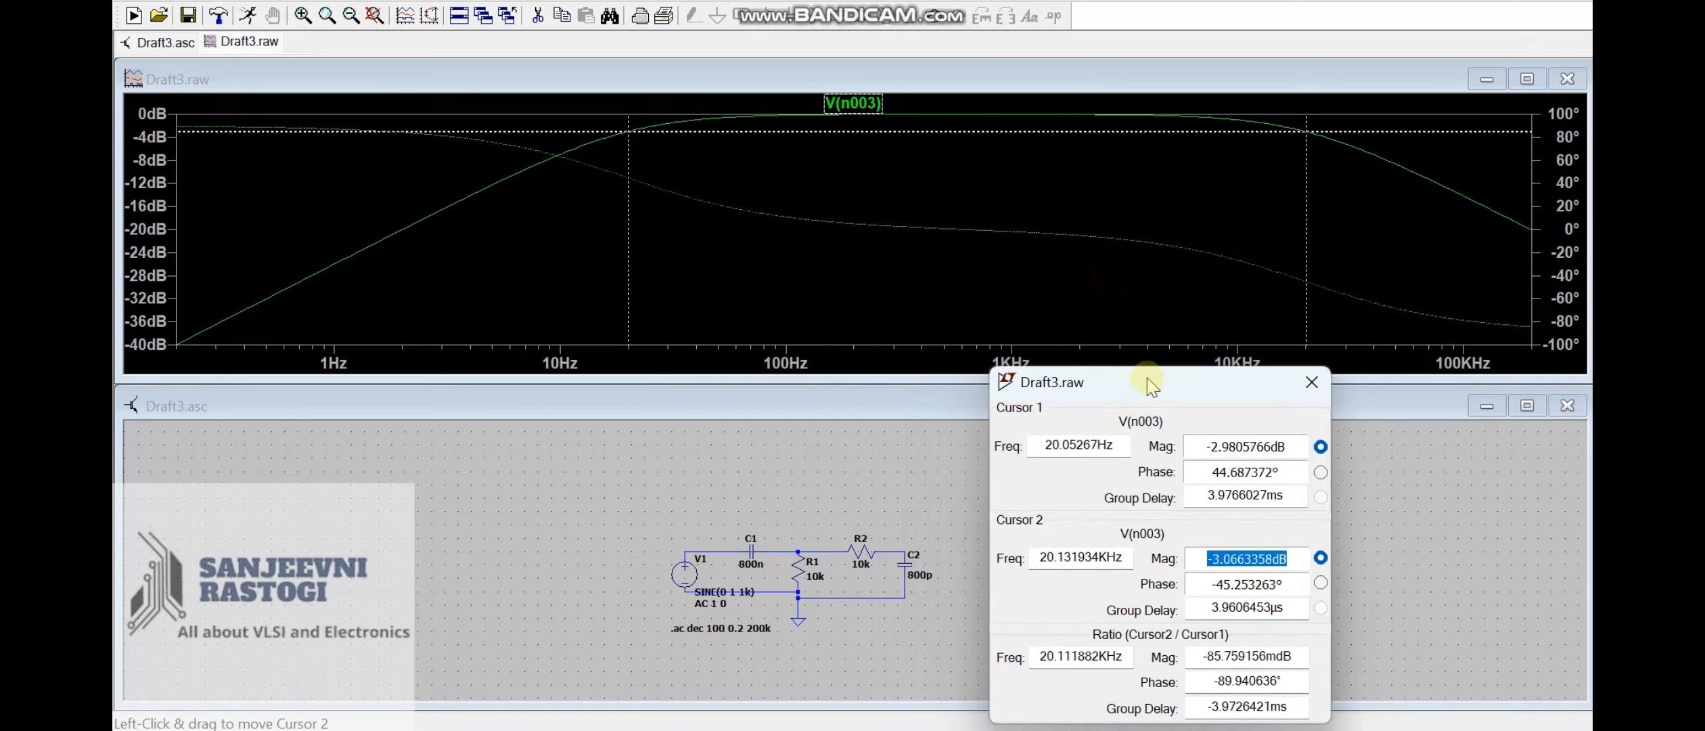